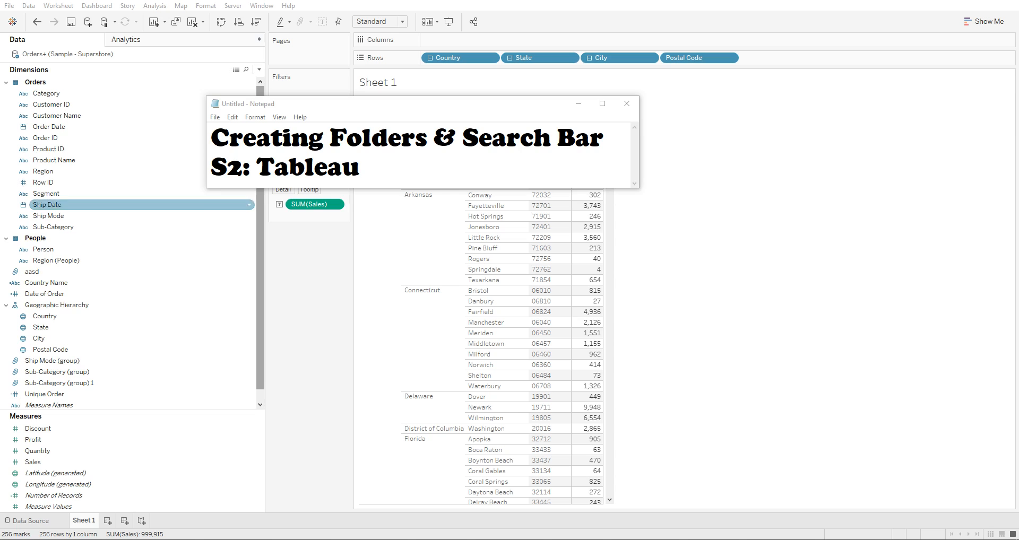
Step: Examine the dimension fields listed under the Orders and People tables and the aasd group beneath them
click(46, 93)
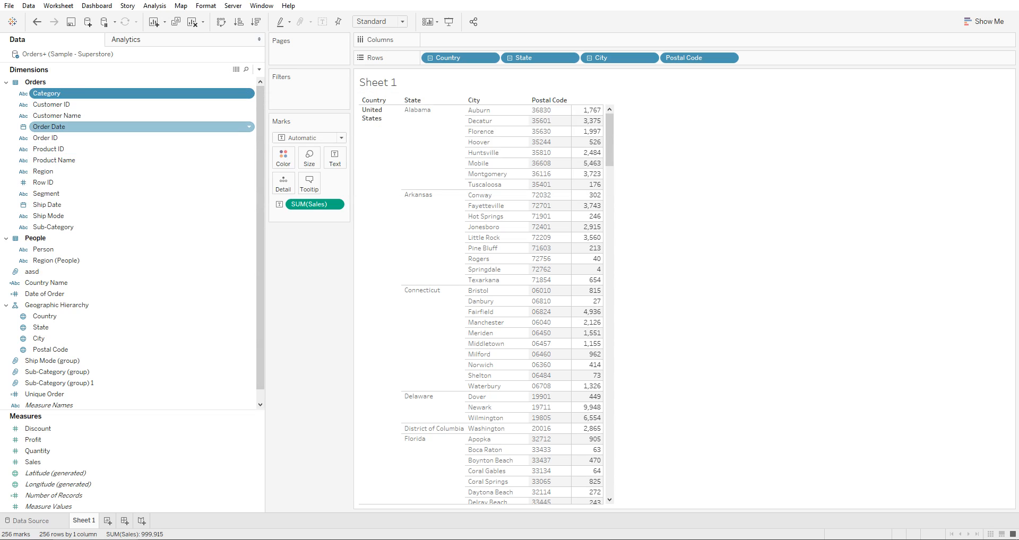
click(49, 127)
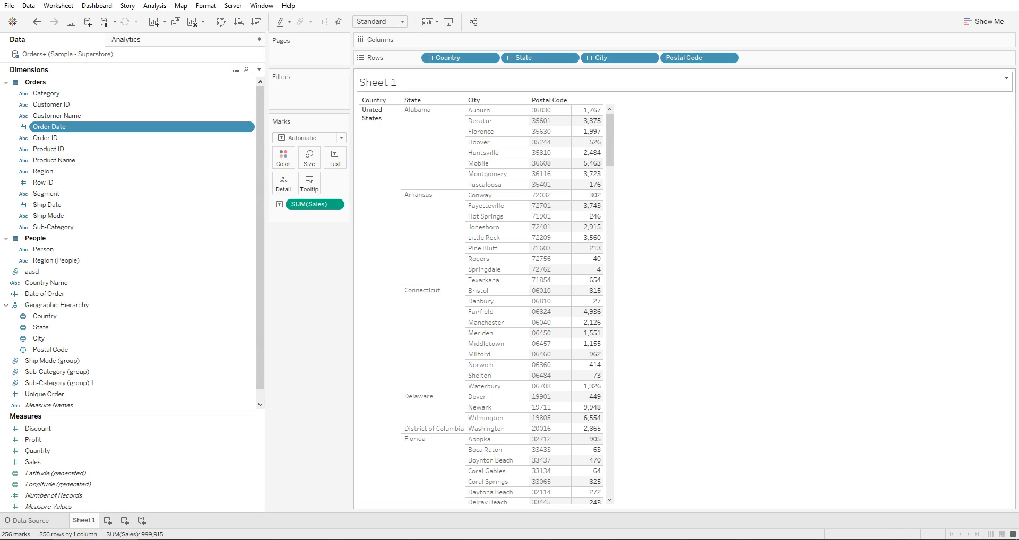
click(47, 93)
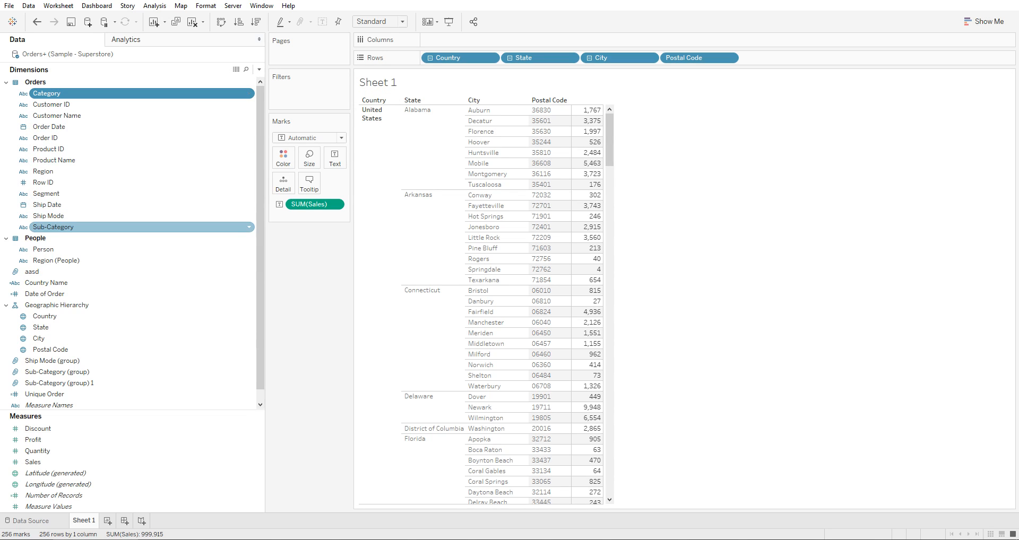
shift+click(53, 227)
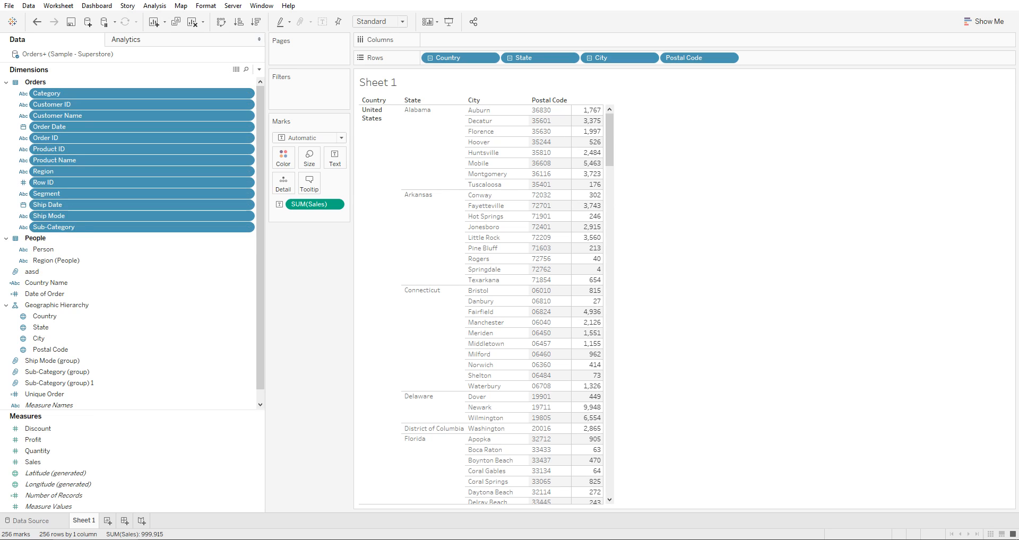
click(44, 250)
shift+click(56, 261)
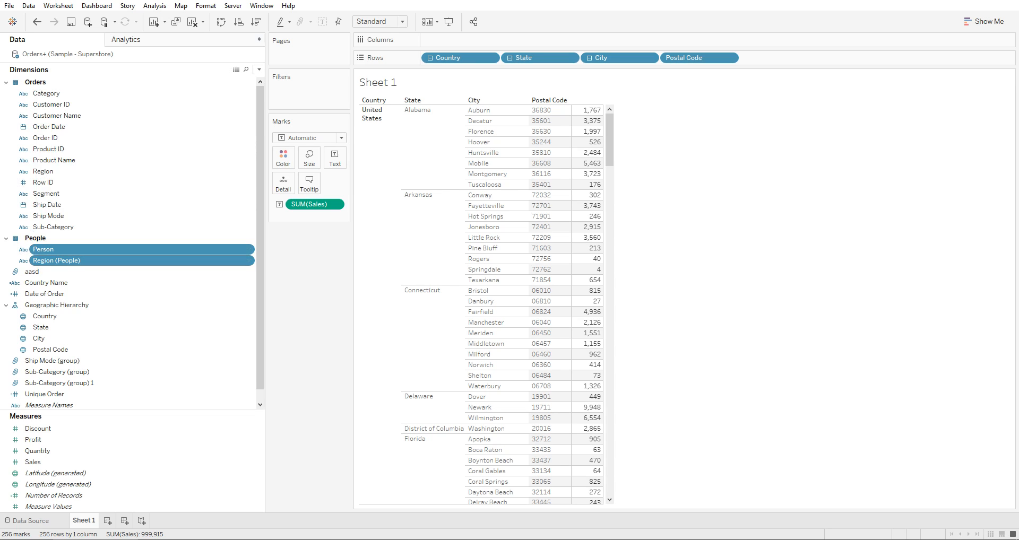
click(33, 272)
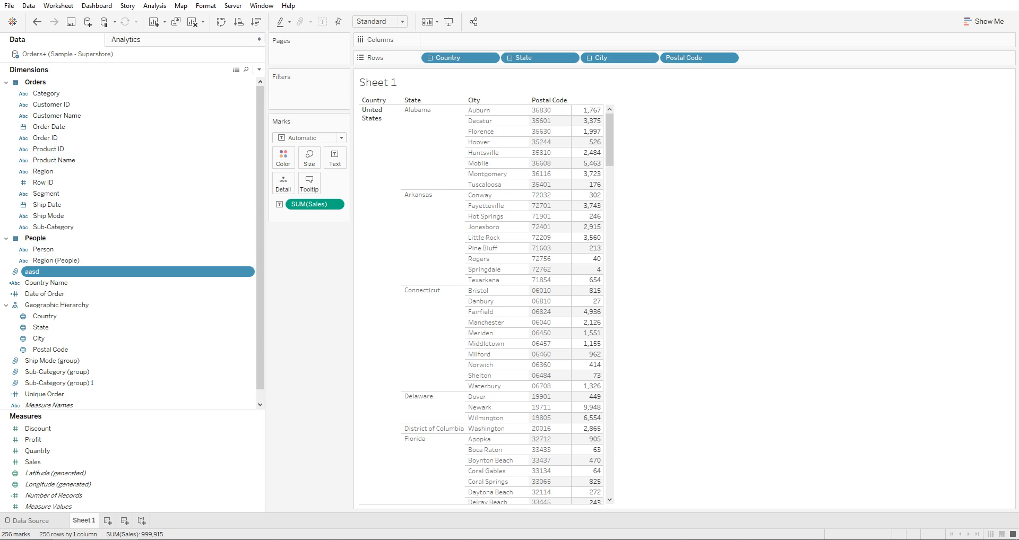
Step: Collapse the Orders and People tables to inspect the fields outside them, such as aasd and Country Name, and expand both tables again
click(36, 238)
click(5, 239)
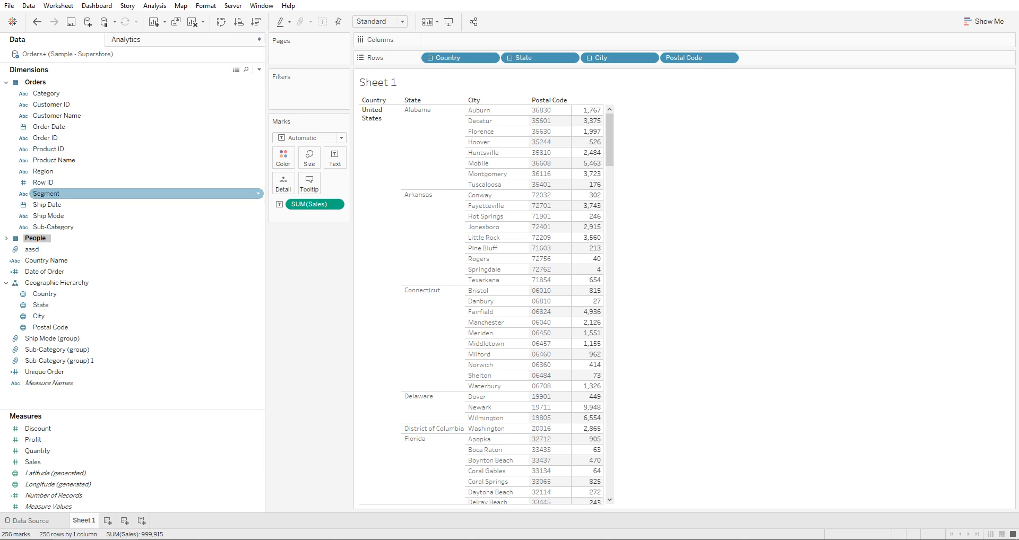
click(35, 82)
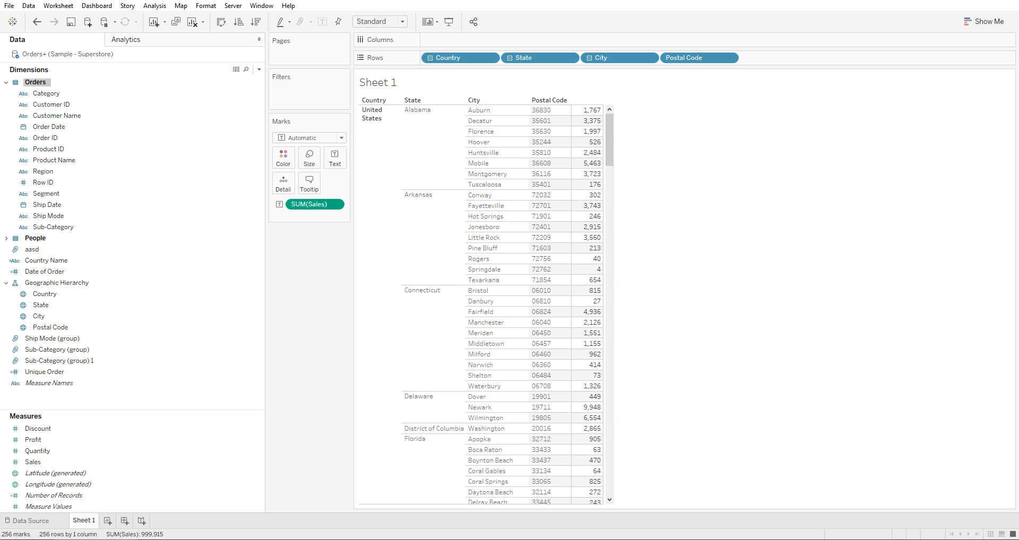
click(6, 82)
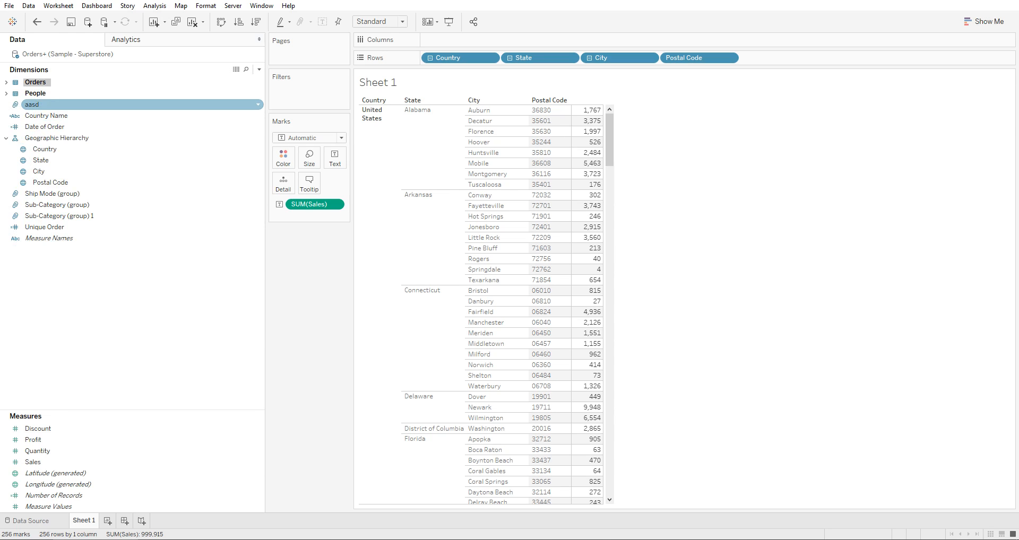
click(33, 104)
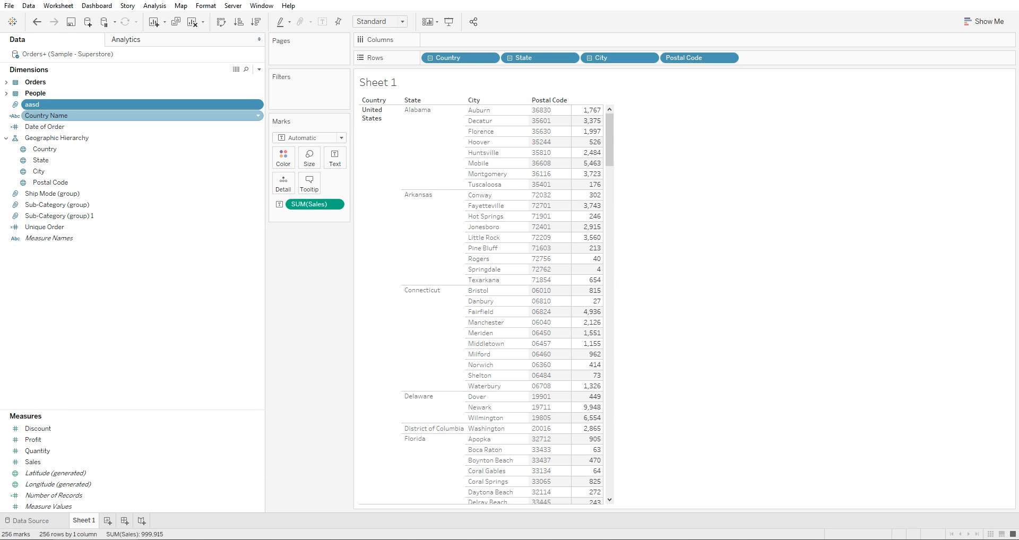
click(47, 116)
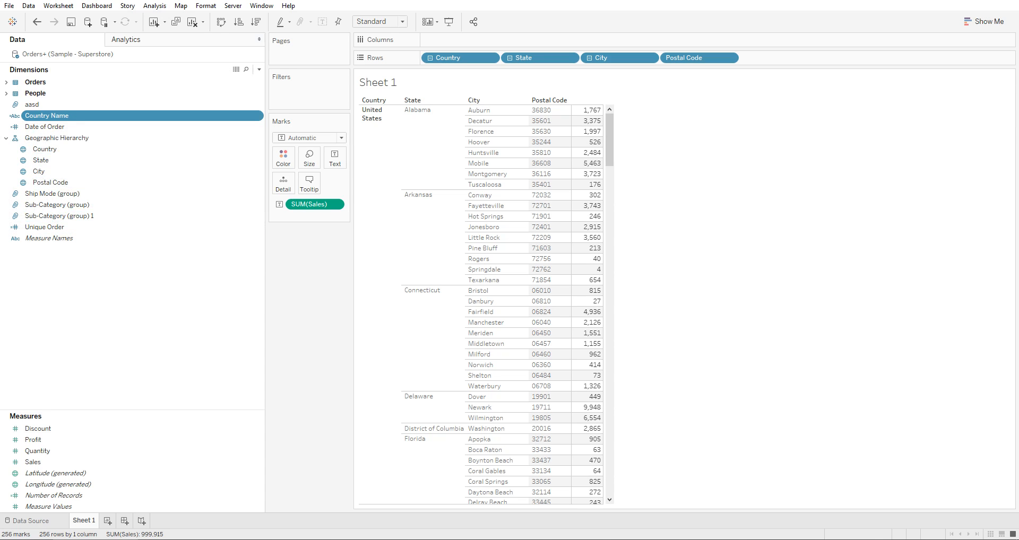
click(33, 104)
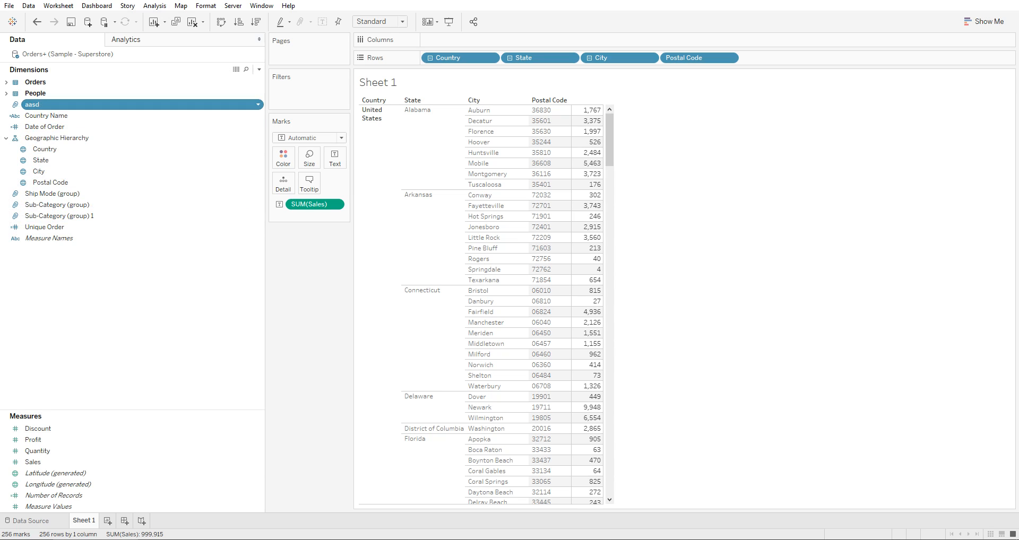
click(35, 93)
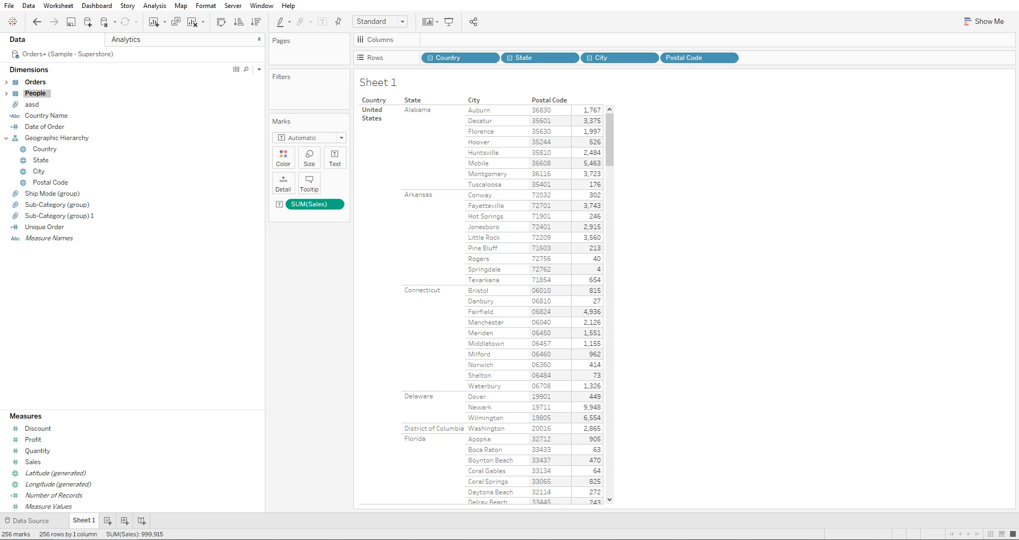
click(7, 82)
click(7, 238)
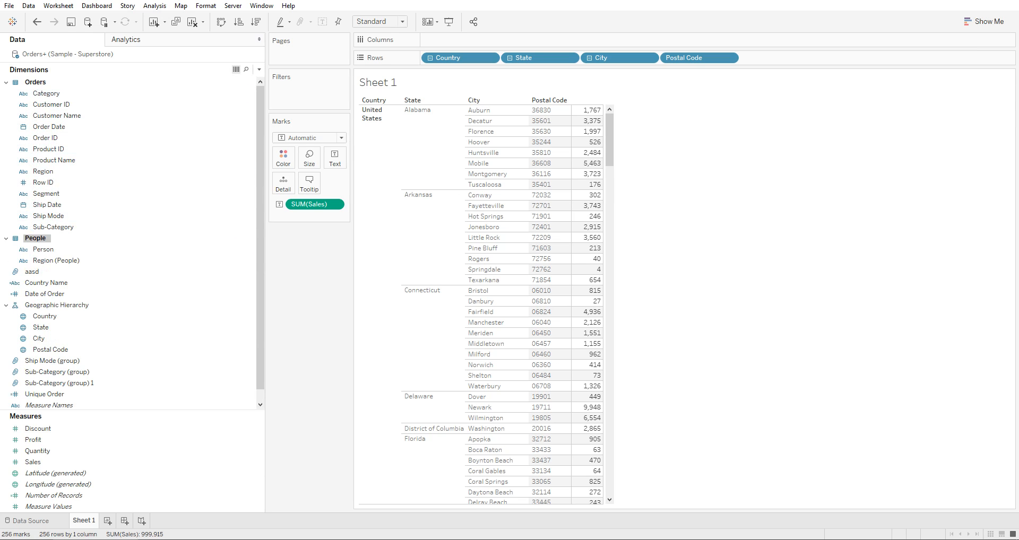
Step: Group the dimensions by folder and create a folder named Save from the Category field
click(259, 70)
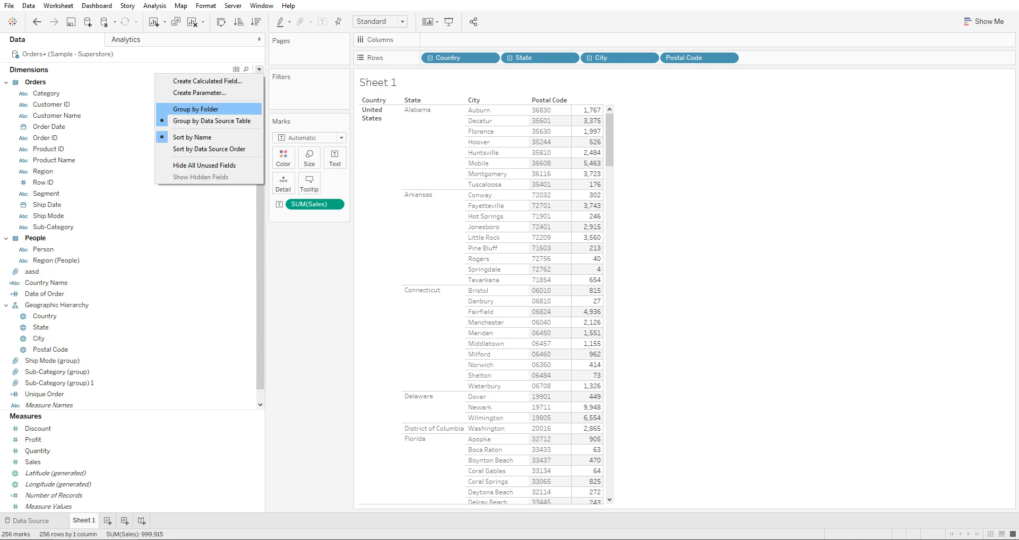
click(196, 109)
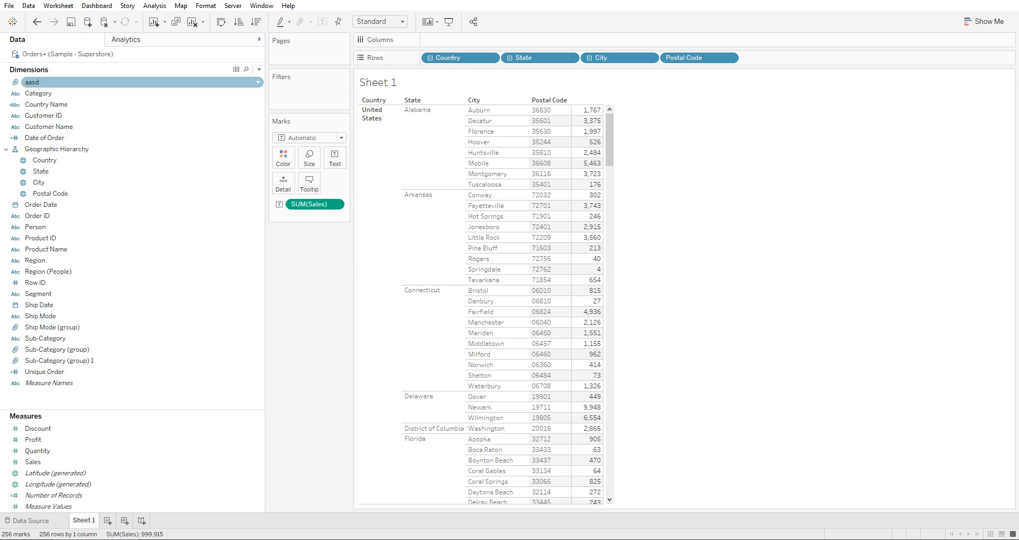
click(39, 93)
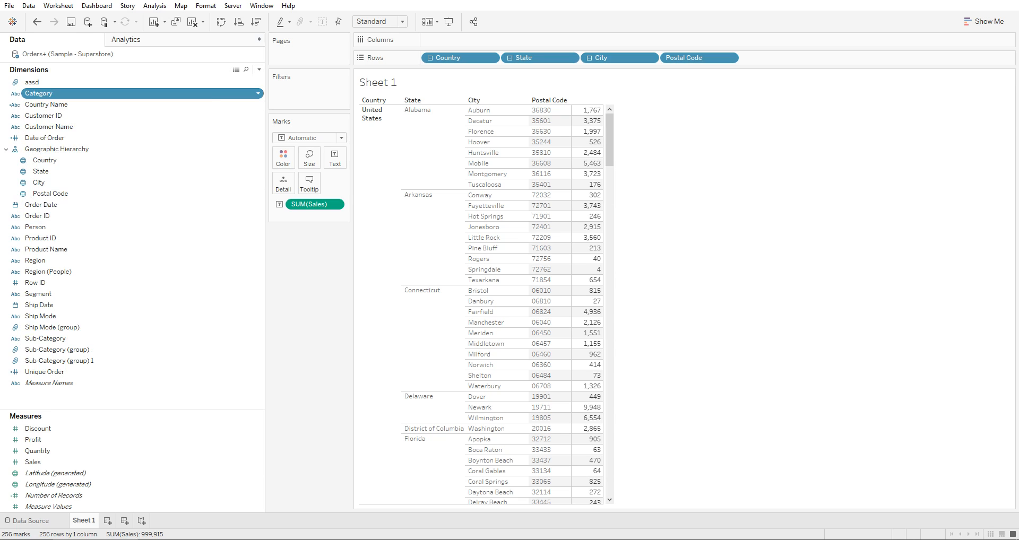
right_click(126, 94)
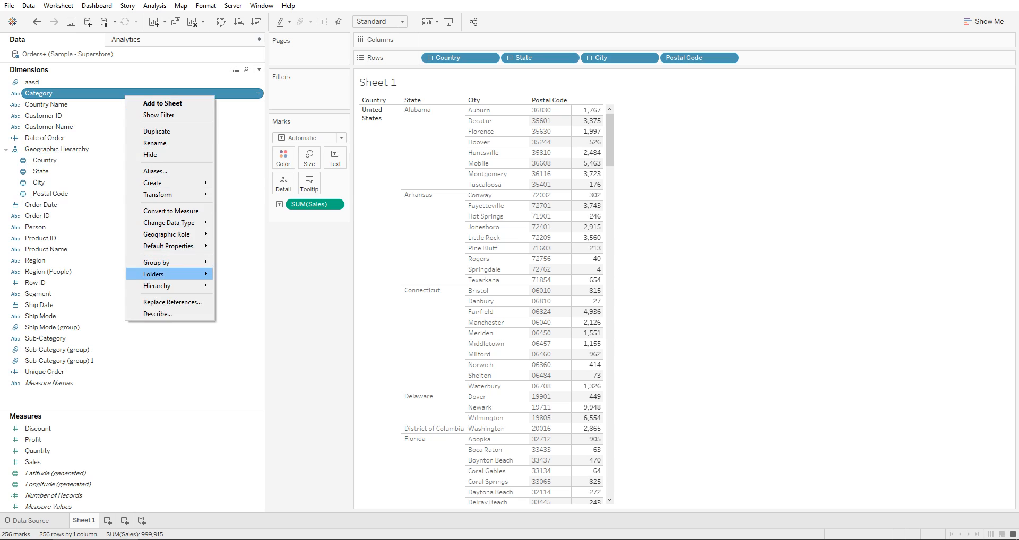
mouse_move(159, 274)
click(251, 276)
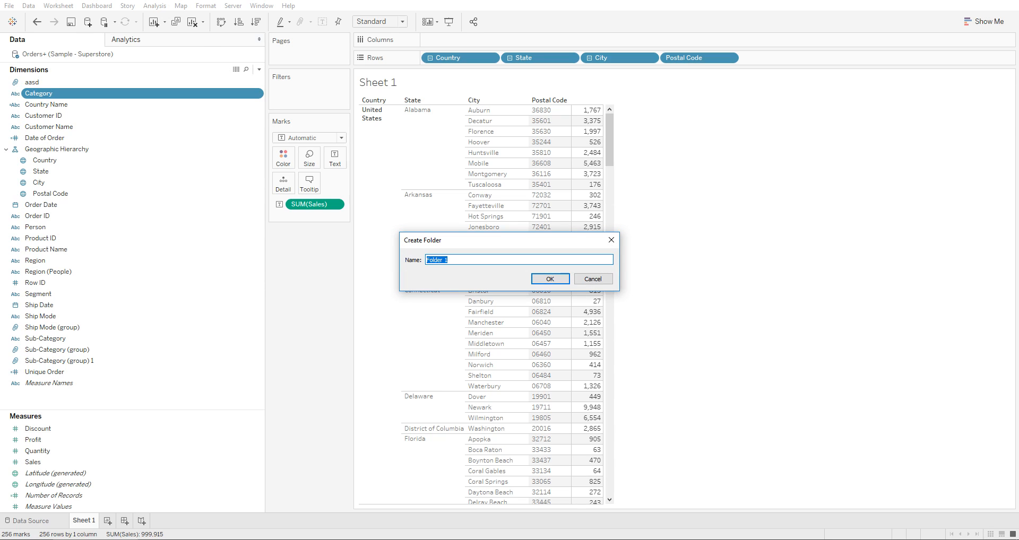
text(Save)
key(Return)
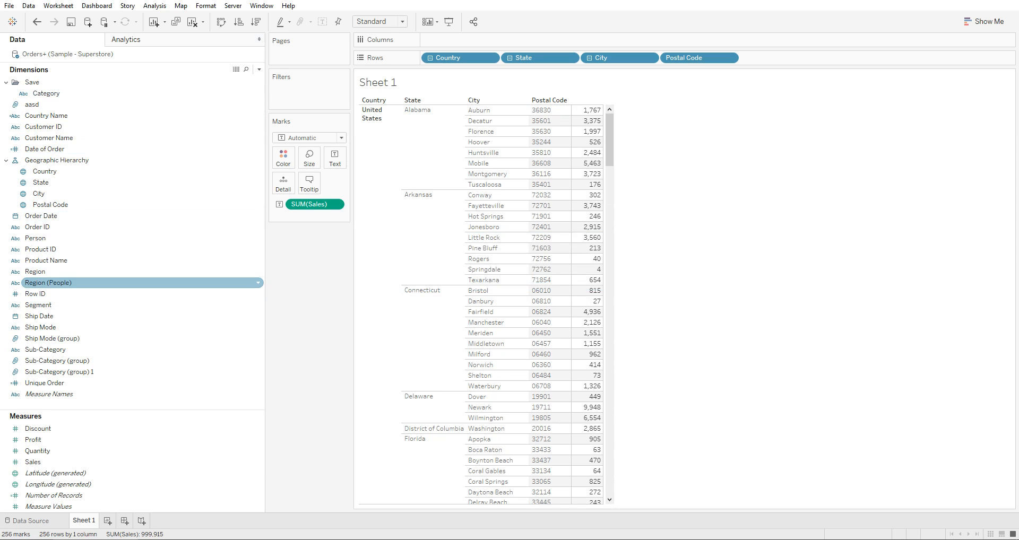
Step: Move Person, Product Name, Region, Region (People) and Ship Date into the Save folder
drag(33, 272, 42, 84)
drag(35, 249, 43, 84)
drag(46, 271, 69, 85)
drag(39, 315, 69, 103)
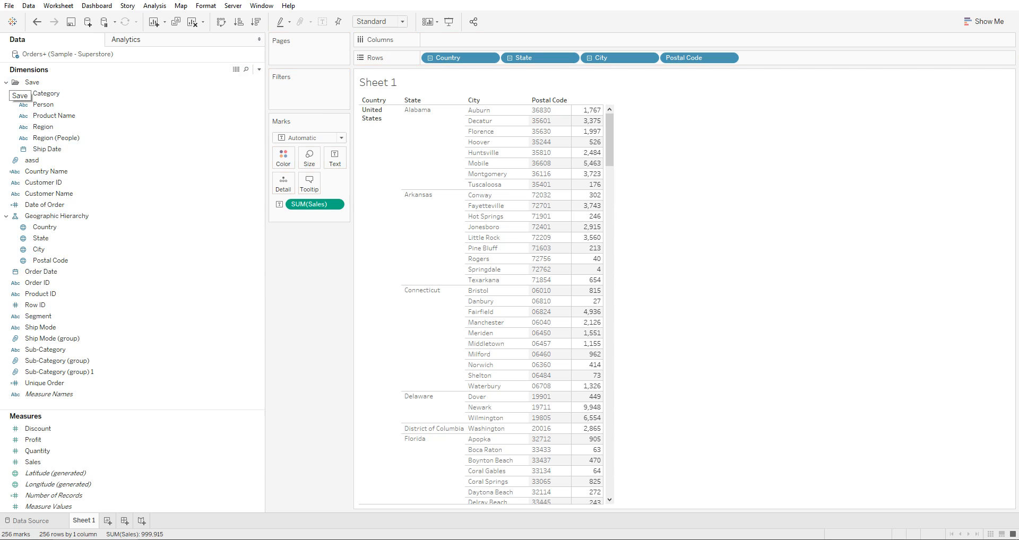
Step: Rename the Save folder to Geographic Fields
click(7, 82)
right_click(30, 82)
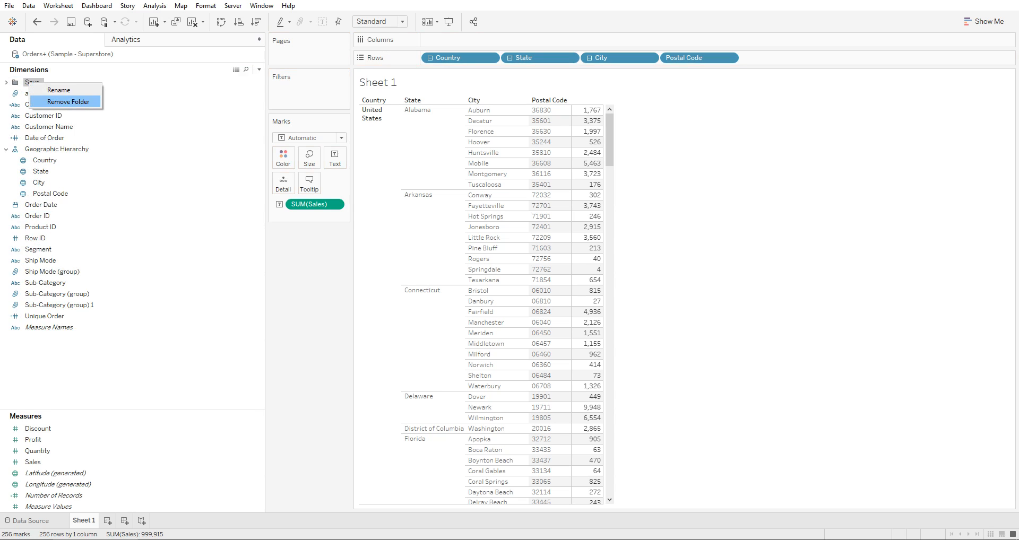
click(53, 100)
text(Geog)
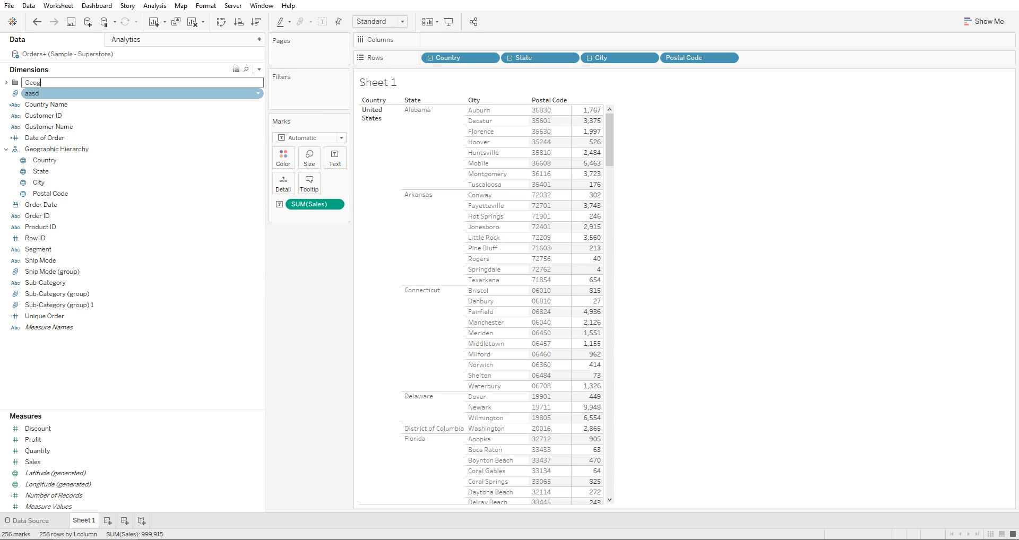
text(raphic Fields)
key(Return)
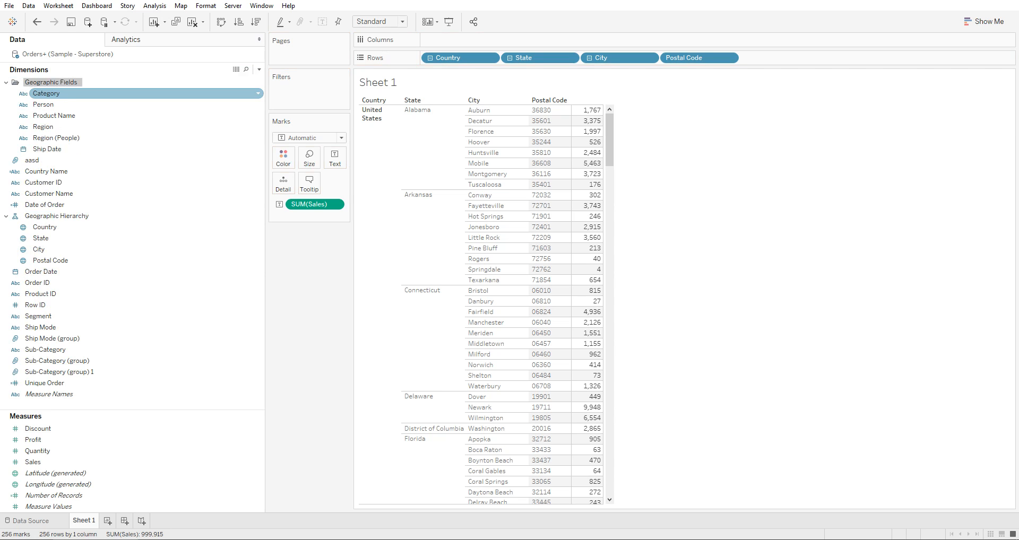
Step: Create a folder named Calcualtions from the Unique Order field
click(259, 69)
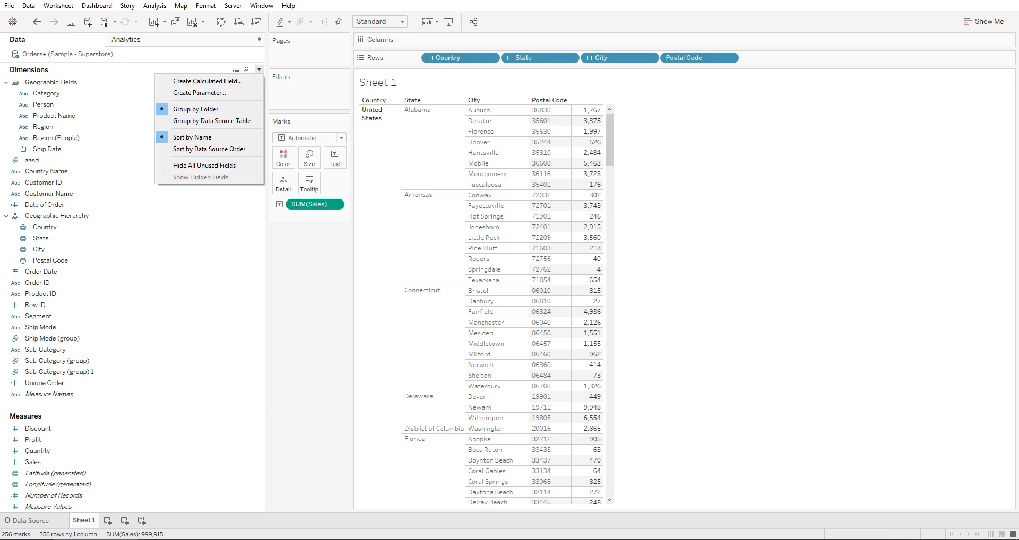
right_click(43, 383)
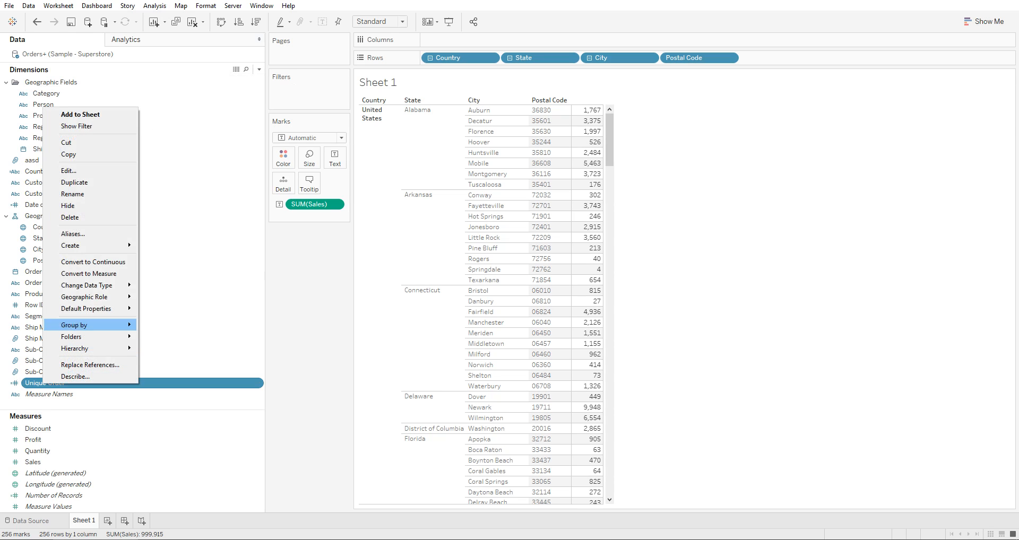
mouse_move(85, 245)
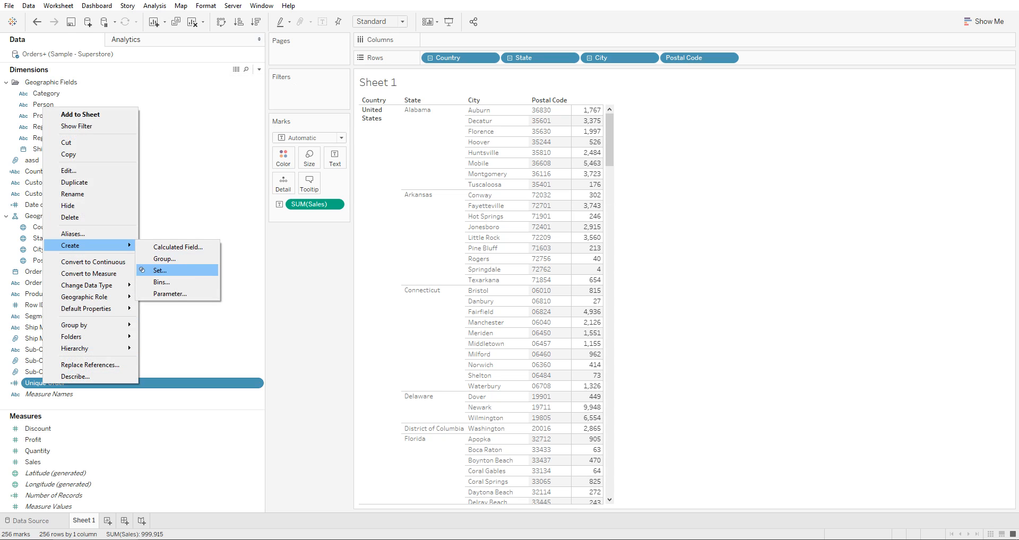
mouse_move(106, 336)
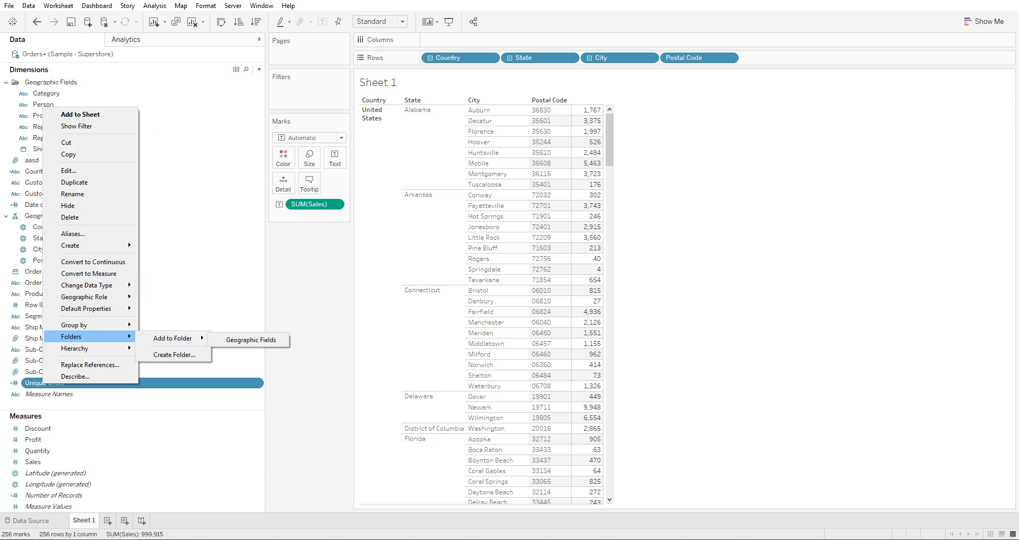
click(170, 352)
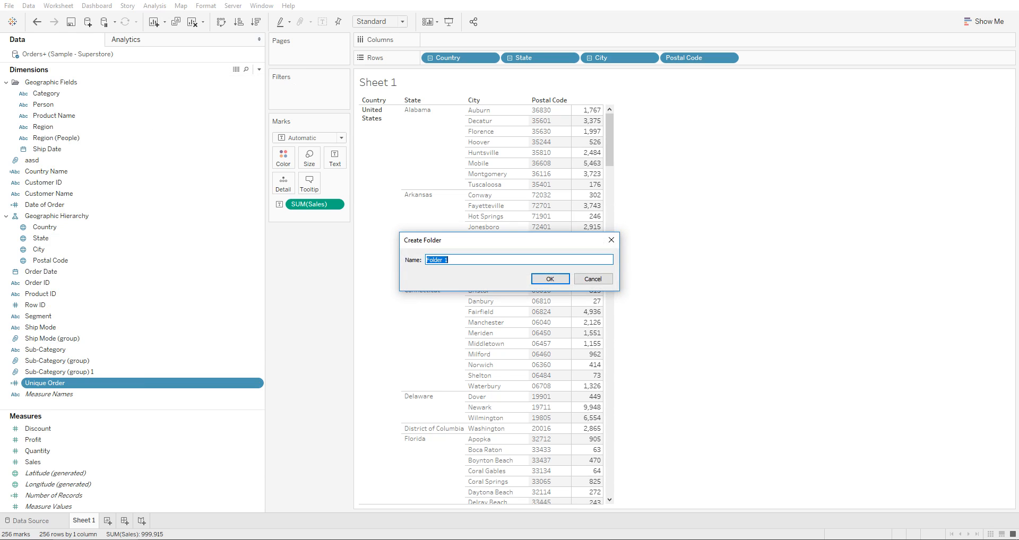
text(Calculations)
key(Return)
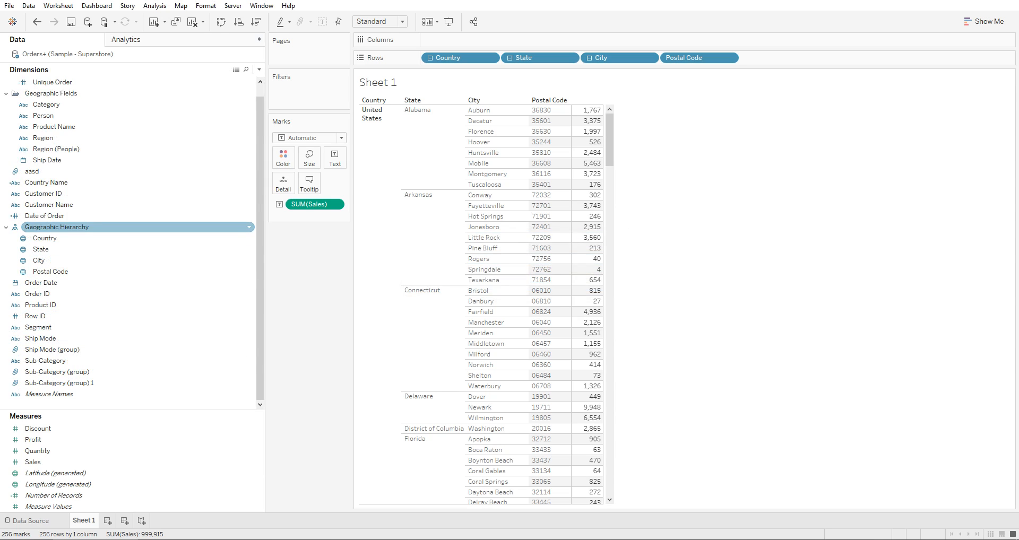
Step: Move the Geographic Hierarchy into the Geographic Fields folder
drag(53, 227, 58, 104)
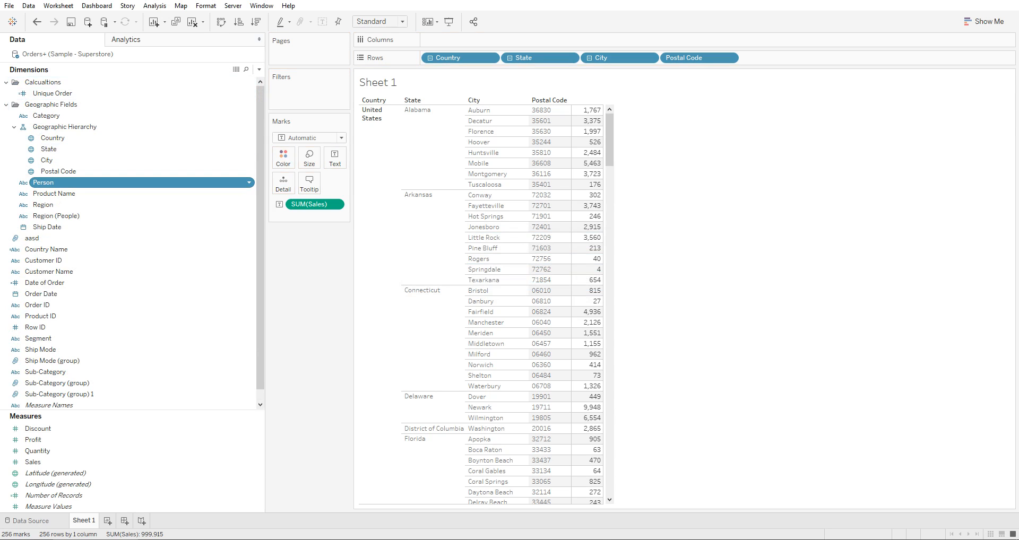
shift+click(59, 228)
drag(59, 195, 59, 294)
key(Escape)
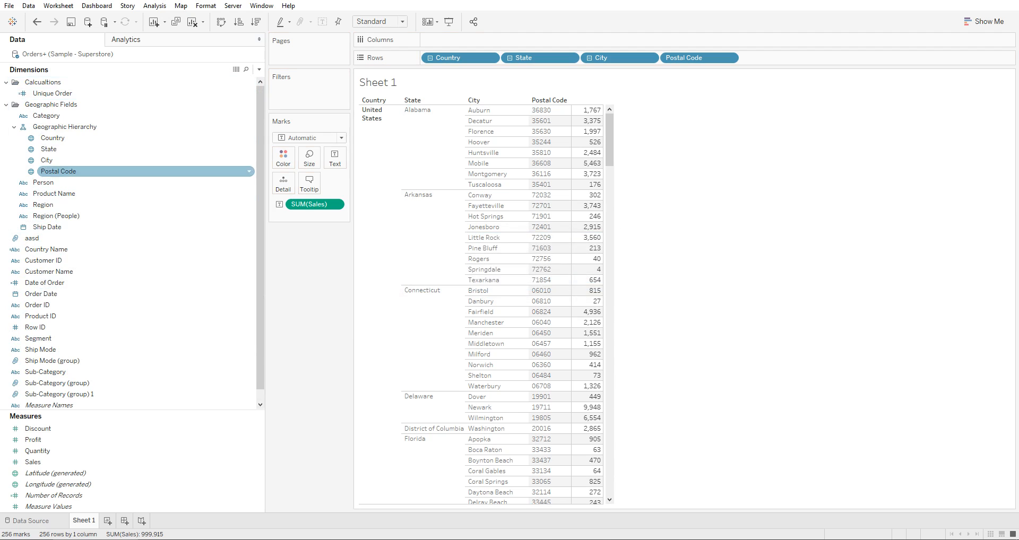
Step: Move Ship Mode (group), Row ID and Order Date into the Calcualtions folder
drag(53, 361, 86, 80)
drag(35, 339, 110, 85)
drag(41, 316, 87, 82)
Step: Collapse the Geographic Fields and Calcualtions folders and open the search box for finding fields
click(6, 138)
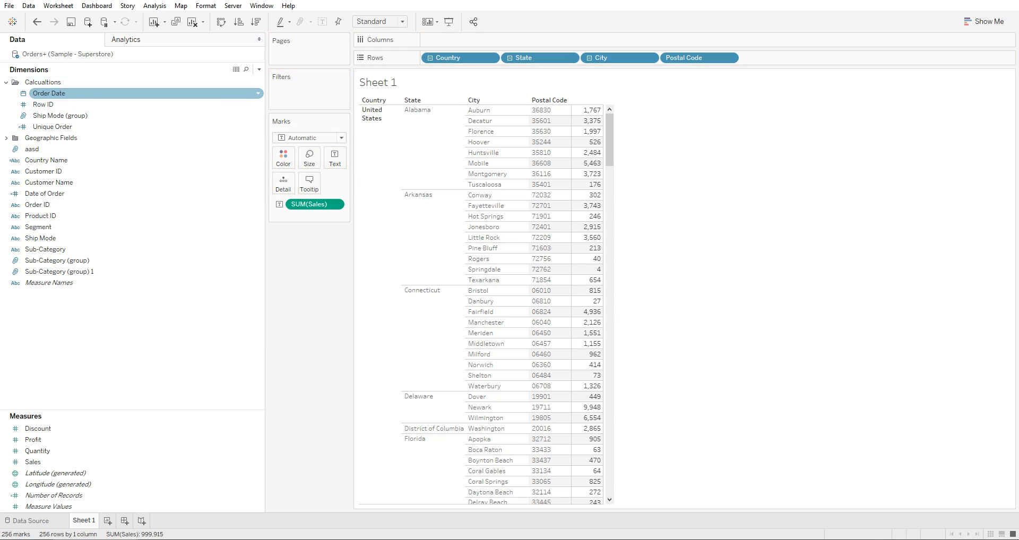
click(6, 83)
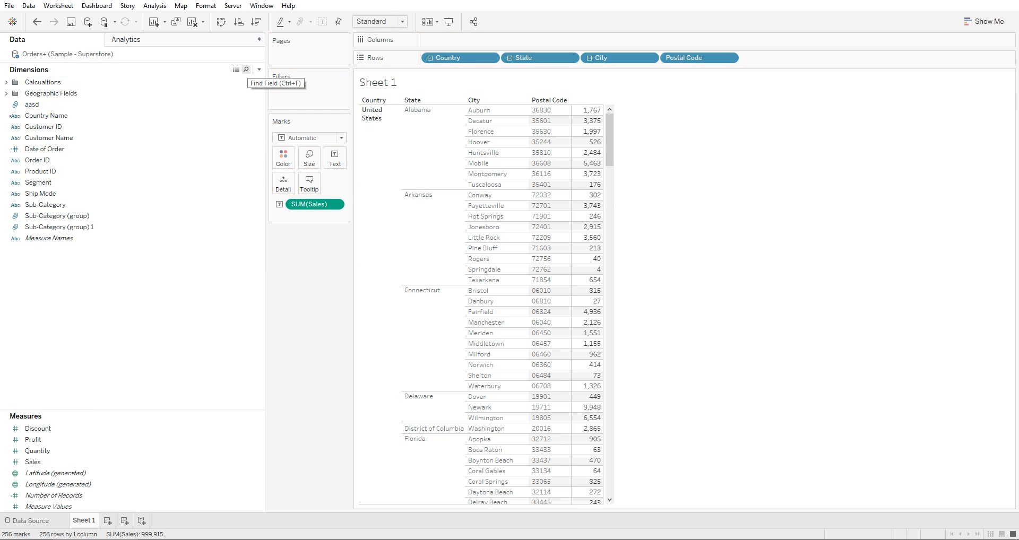
click(246, 70)
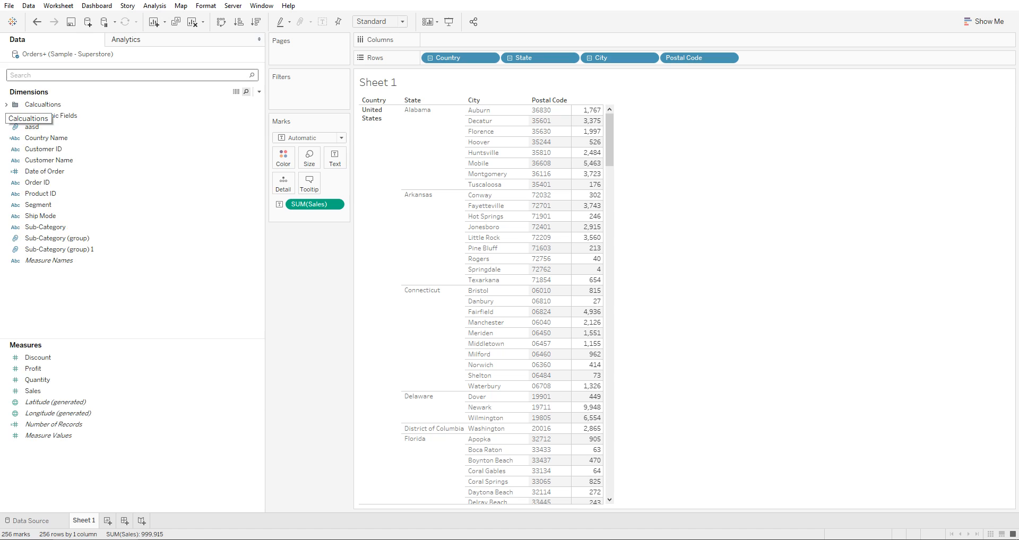
Step: Search the data fields for "date" and clear the search
text(date)
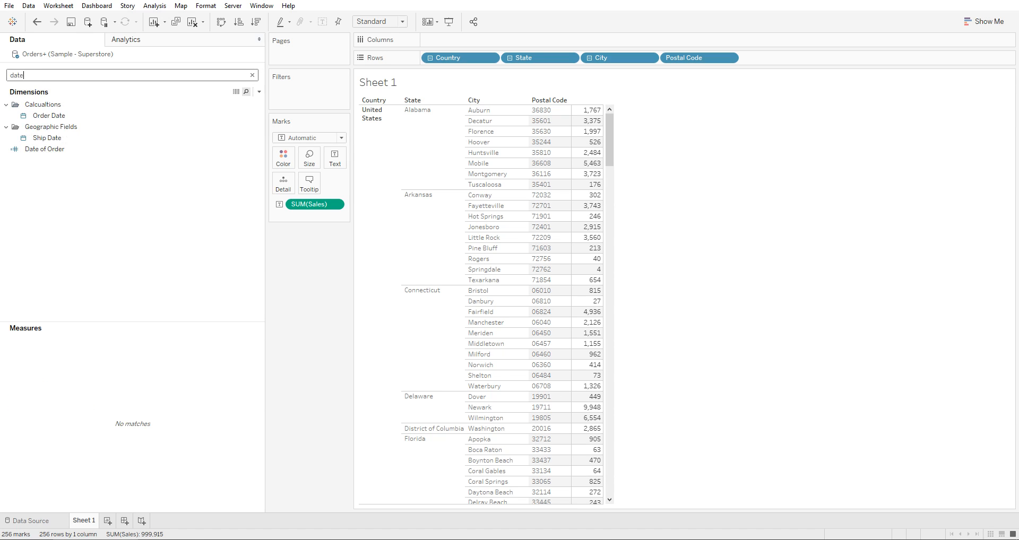
key(ctrl+a)
key(BackSpace)
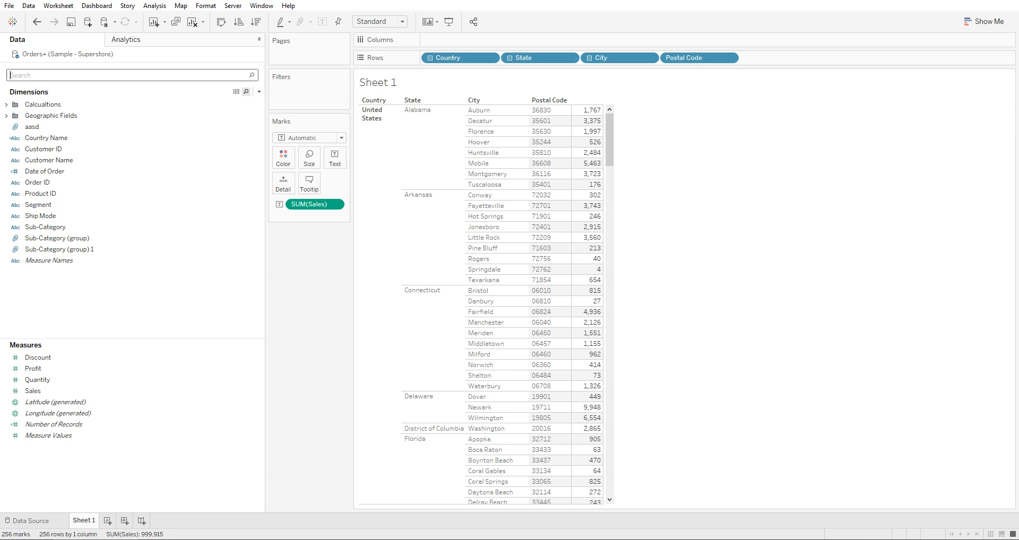
Step: Search the data fields for "name"
text(naem)
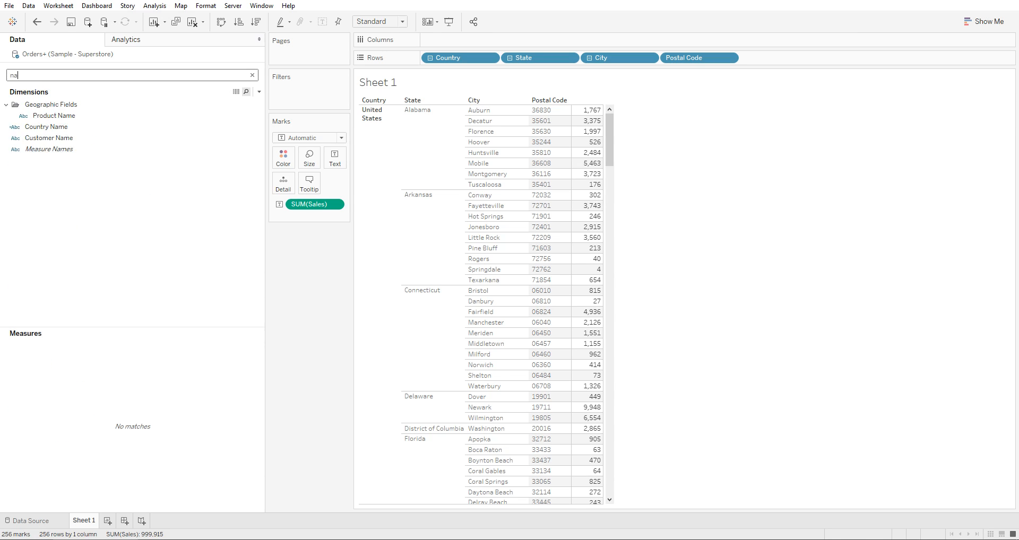
key(BackSpace)
key(BackSpace)
text(me)
Step: Replace the search text with "cate" to look for category fields, and clear the search
key(ctrl+a)
text(cate)
key(BackSpace)
key(BackSpace)
key(BackSpace)
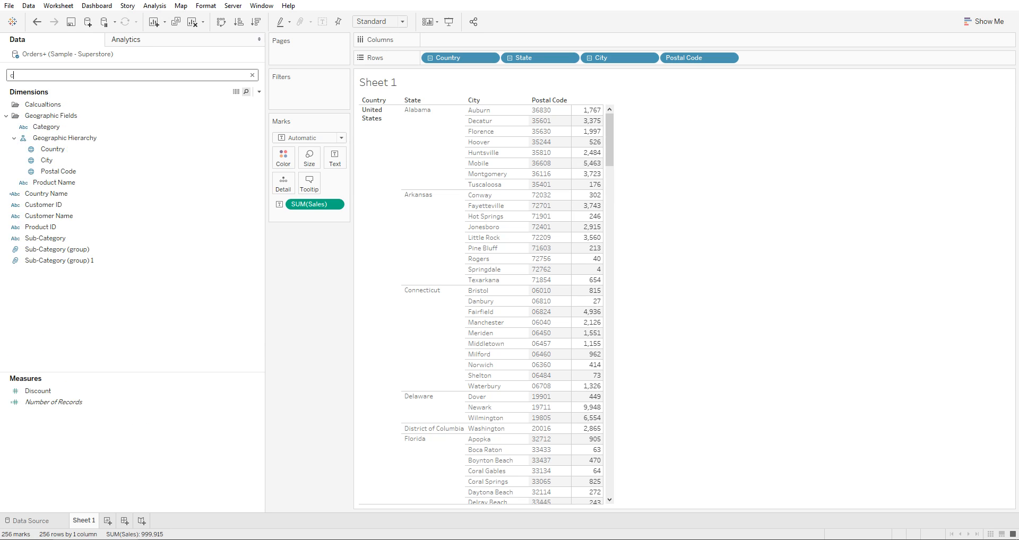
key(BackSpace)
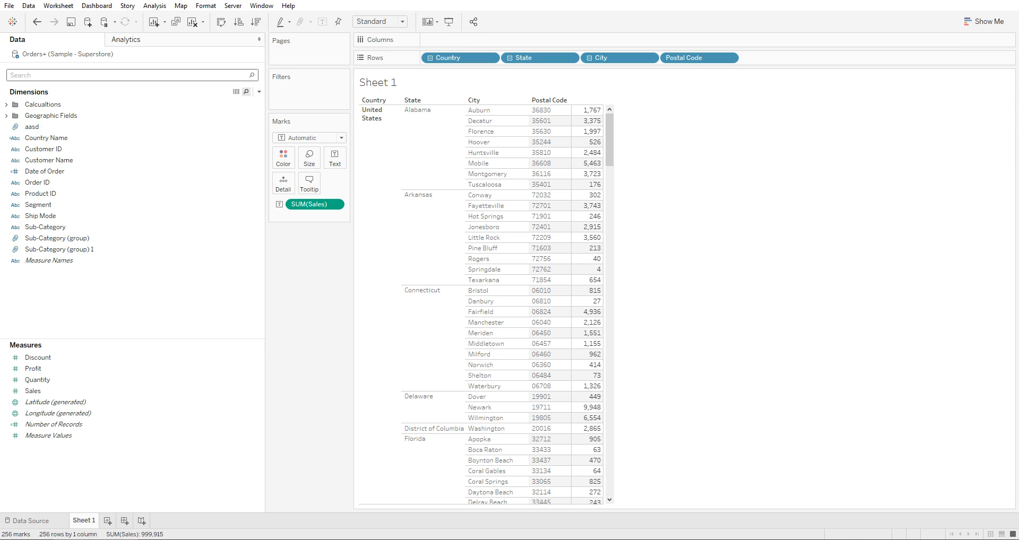
Step: Expand the Calcualtions and Geographic Fields folders and select the Row ID field
click(6, 105)
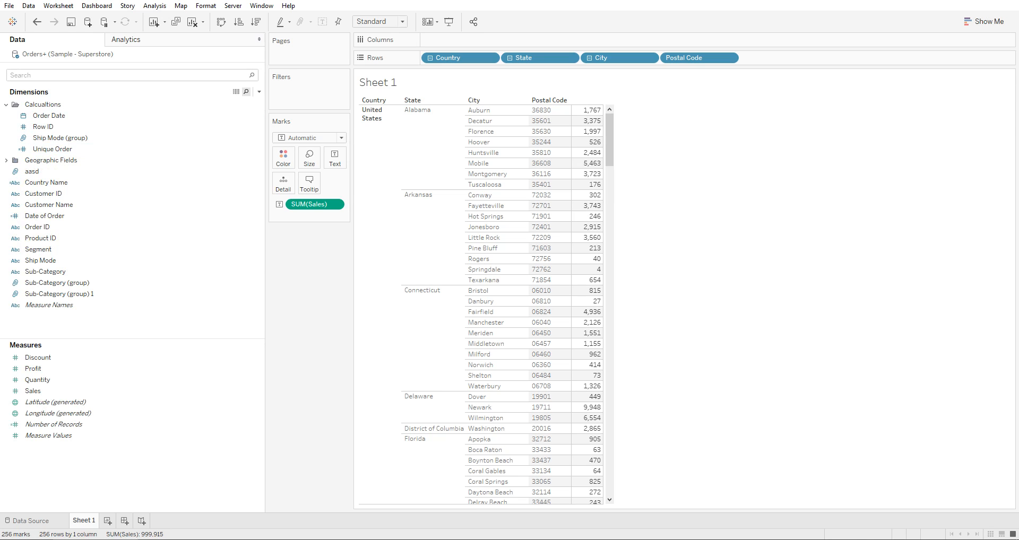
double_click(51, 161)
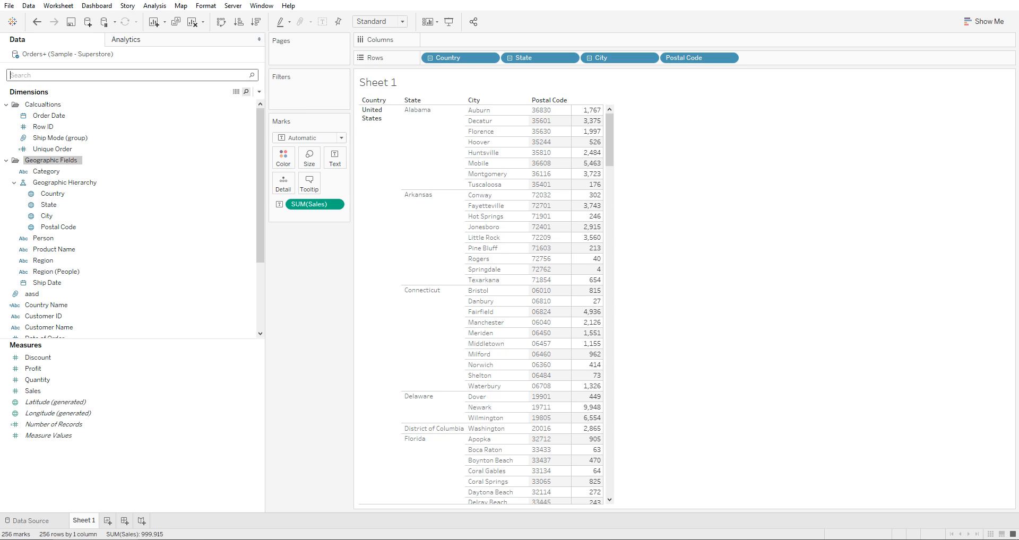
click(202, 127)
click(246, 92)
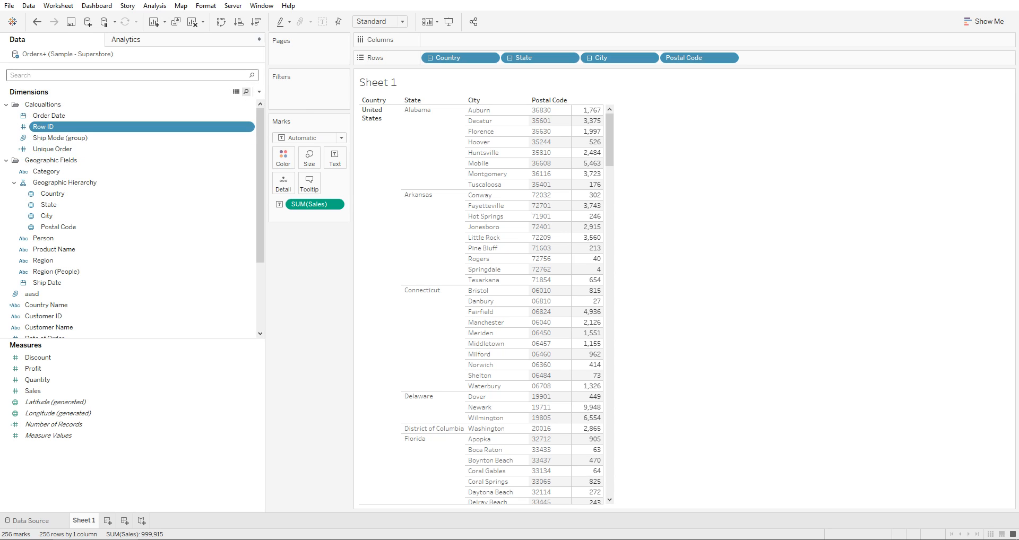